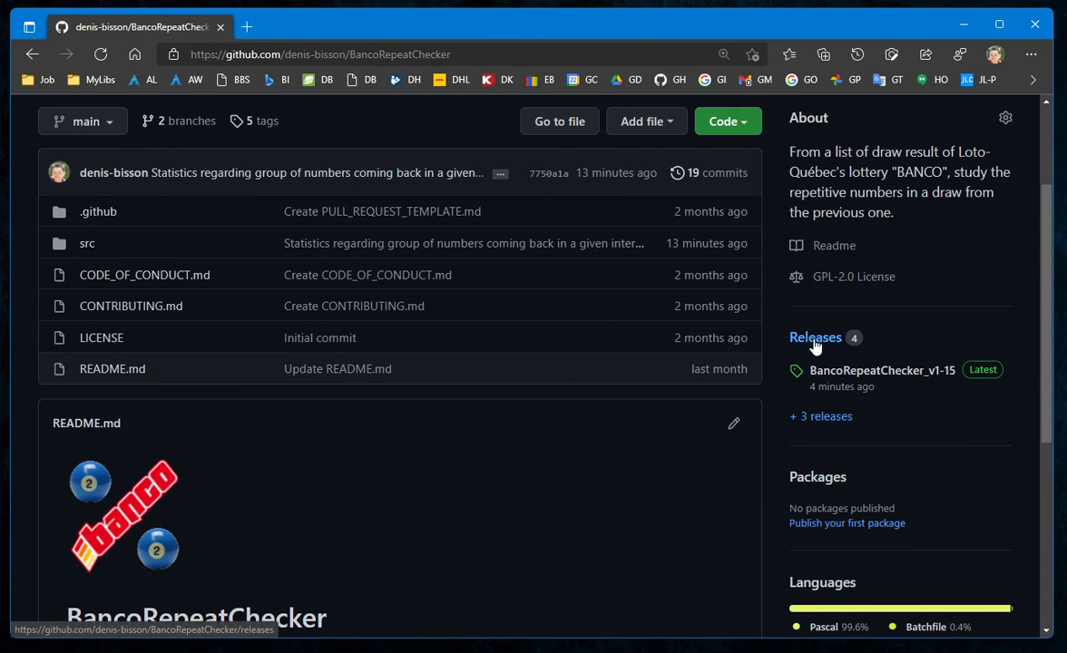
Step: Download BancoRepeatChecker_ver1-15.zip from the repository's latest release and open the folder containing the download
{"action": "left_click", "coordinate": [815, 339]}
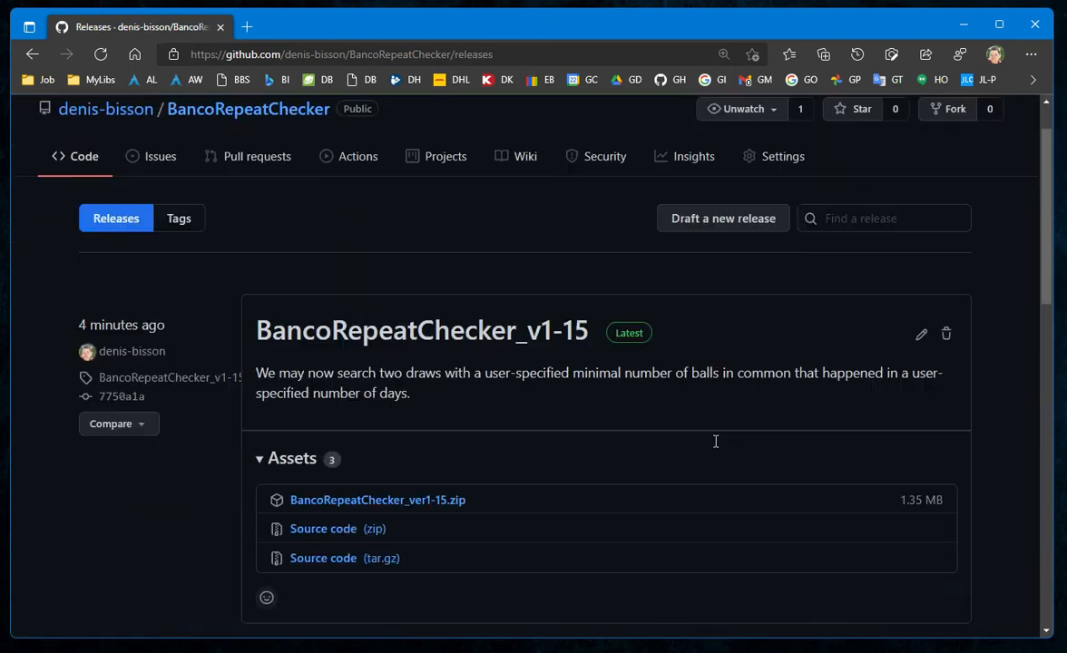
{"action": "scroll", "coordinate": [715, 441], "scroll_direction": "down", "scroll_amount": 1}
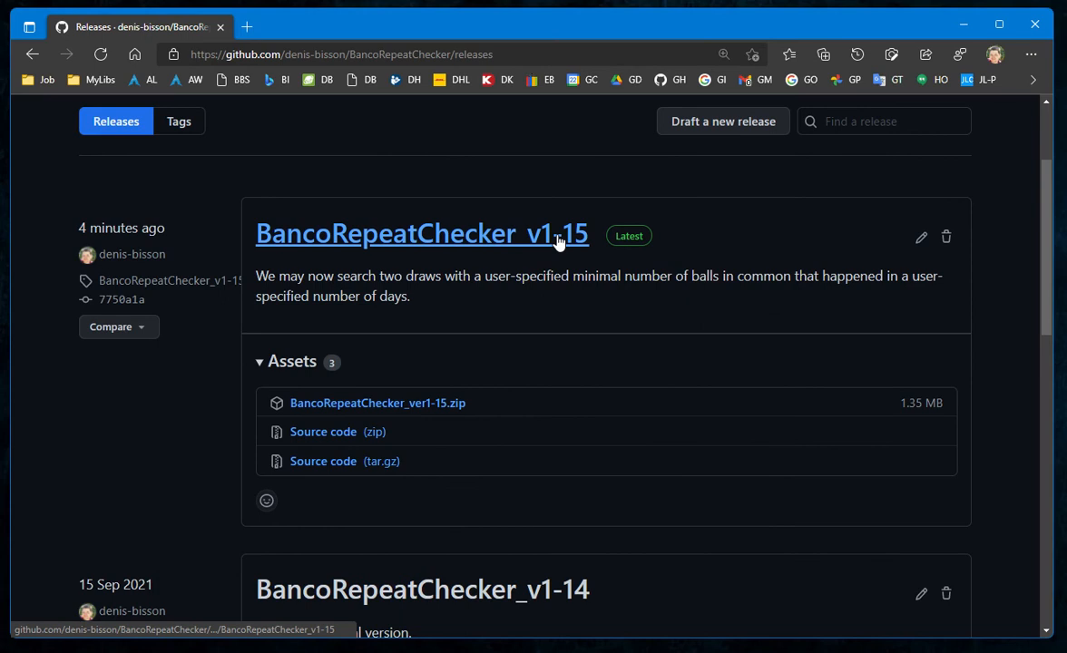
{"action": "left_click", "coordinate": [414, 408]}
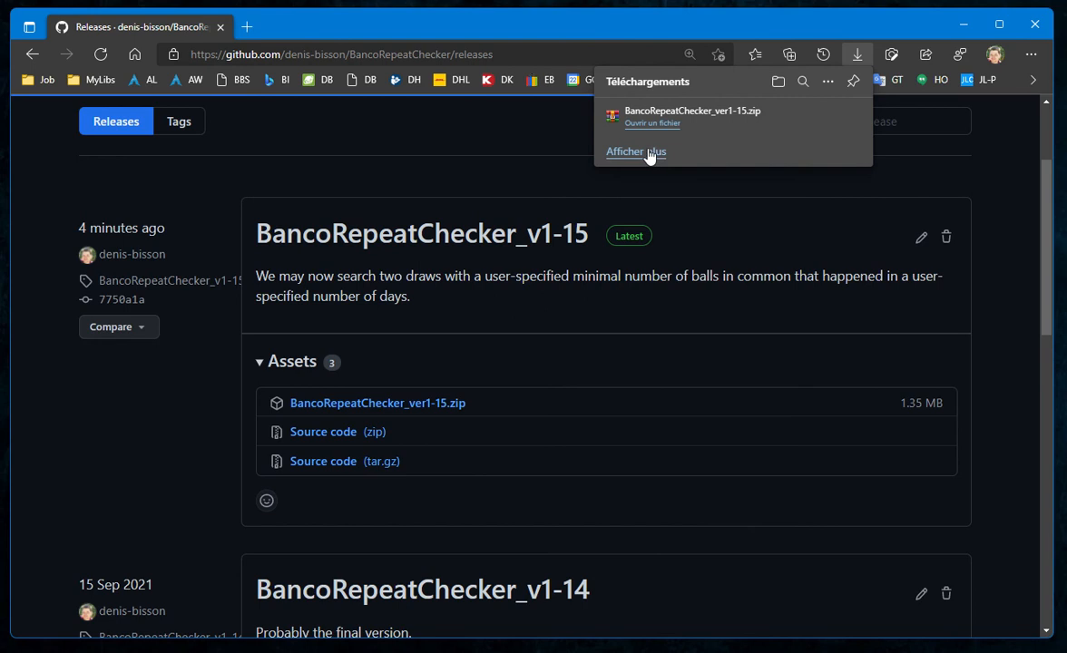
{"action": "left_click", "coordinate": [778, 81]}
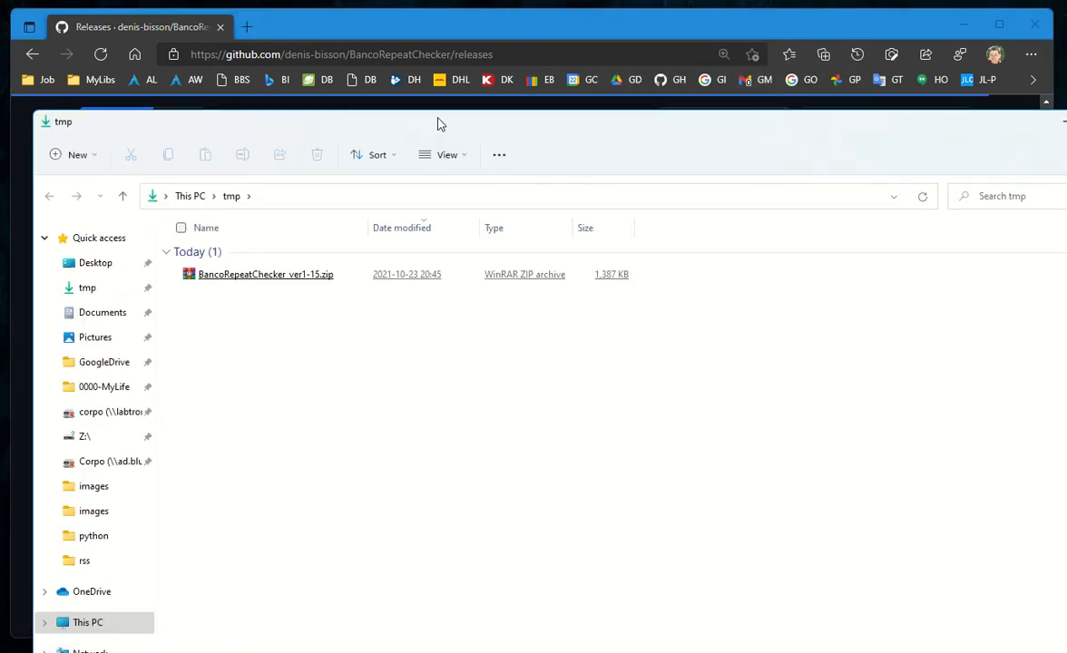
Step: Extract all contents of BancoRepeatChecker_ver1-15.zip into the tmp folder
{"action": "left_click_drag", "start_coordinate": [438, 125], "coordinate": [428, 70]}
{"action": "left_click", "coordinate": [239, 223]}
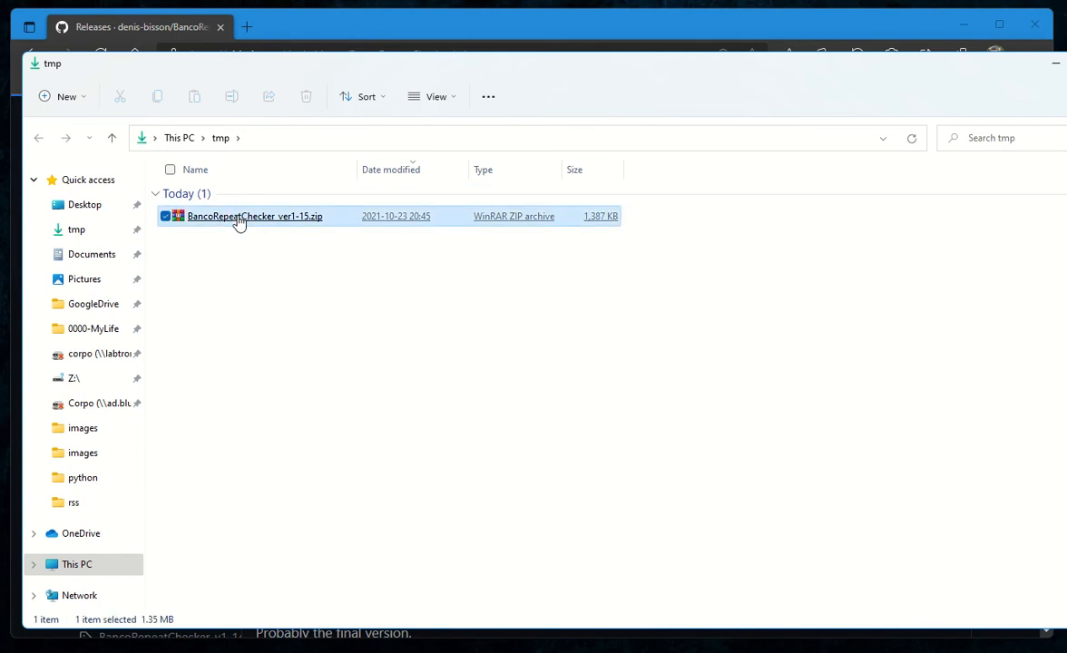
{"action": "right_click", "coordinate": [238, 220]}
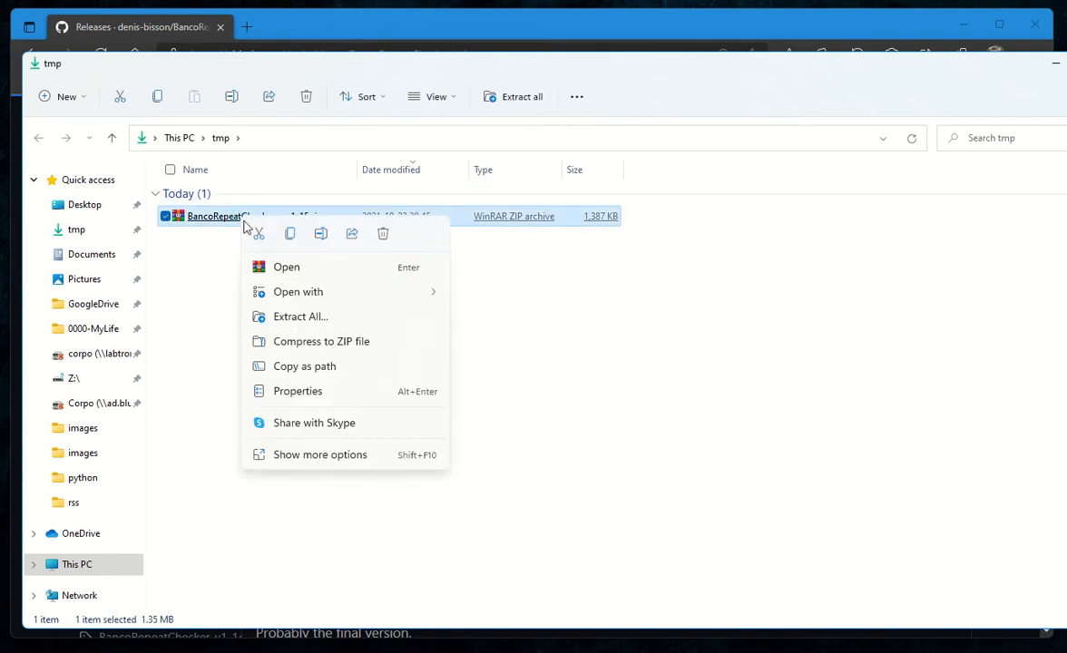
{"action": "left_click", "coordinate": [312, 317]}
{"action": "left_click", "coordinate": [695, 492]}
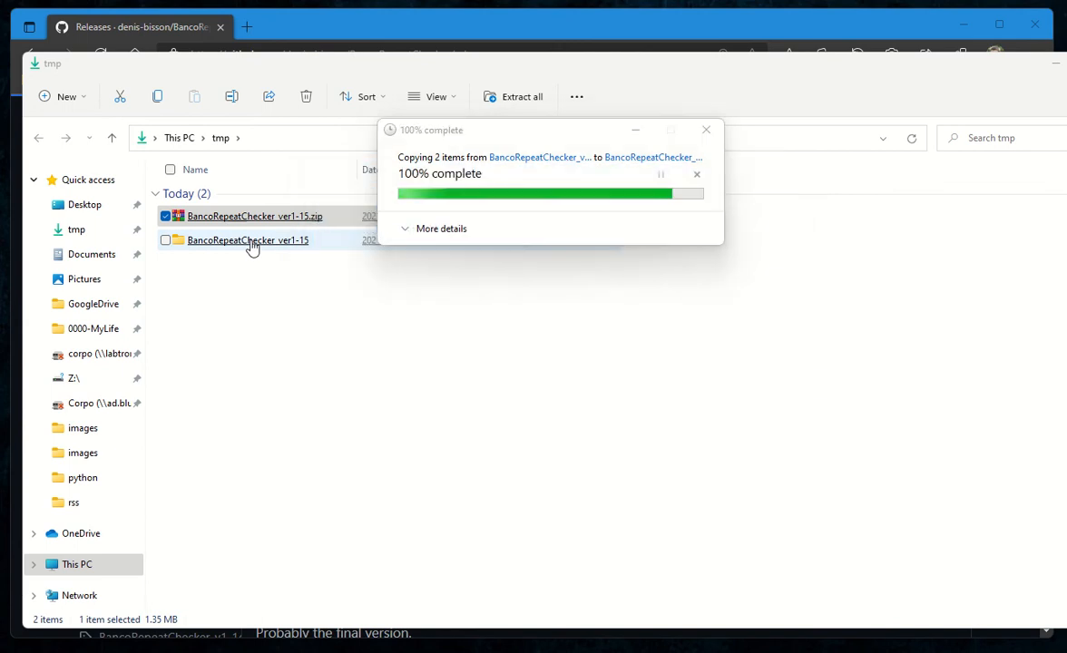
Step: Run BancoRepeatChecker.exe from the extracted BancoRepeatChecker_ver1-15 folder, allowing it past the SmartScreen block
{"action": "double_click", "coordinate": [253, 242]}
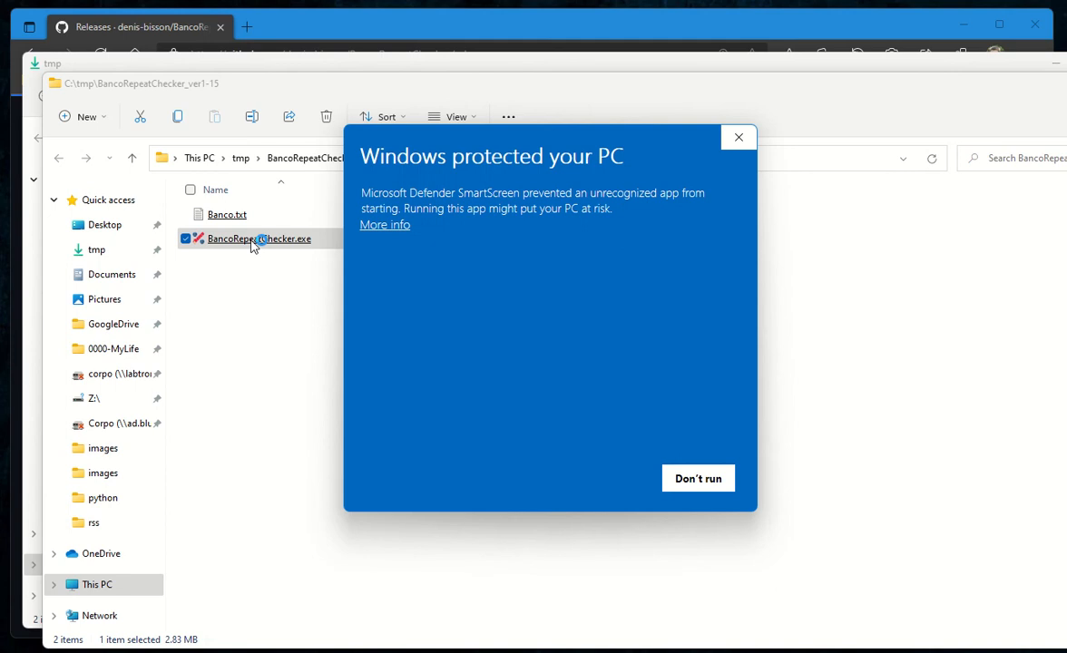
{"action": "left_click", "coordinate": [374, 226]}
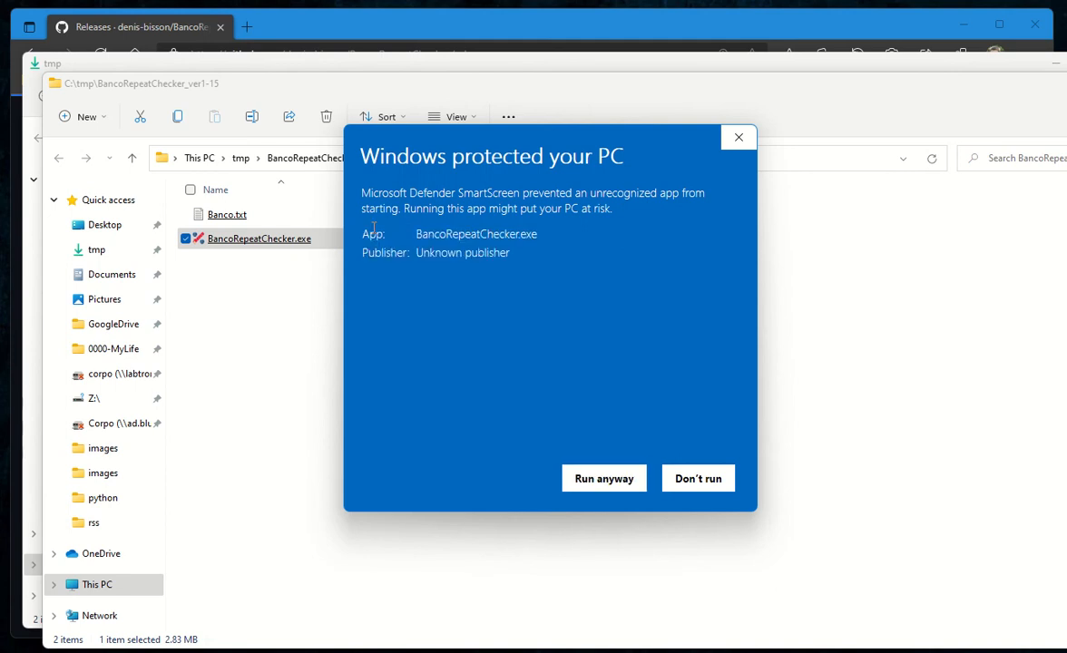
{"action": "left_click", "coordinate": [589, 480]}
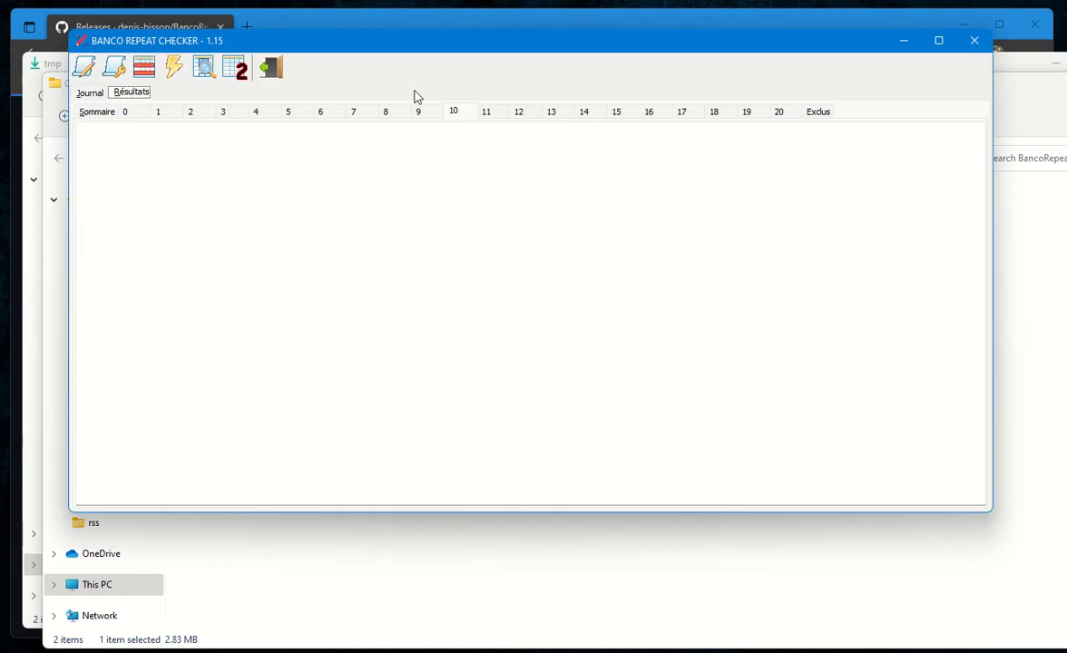
{"action": "left_click_drag", "start_coordinate": [405, 53], "coordinate": [439, 107]}
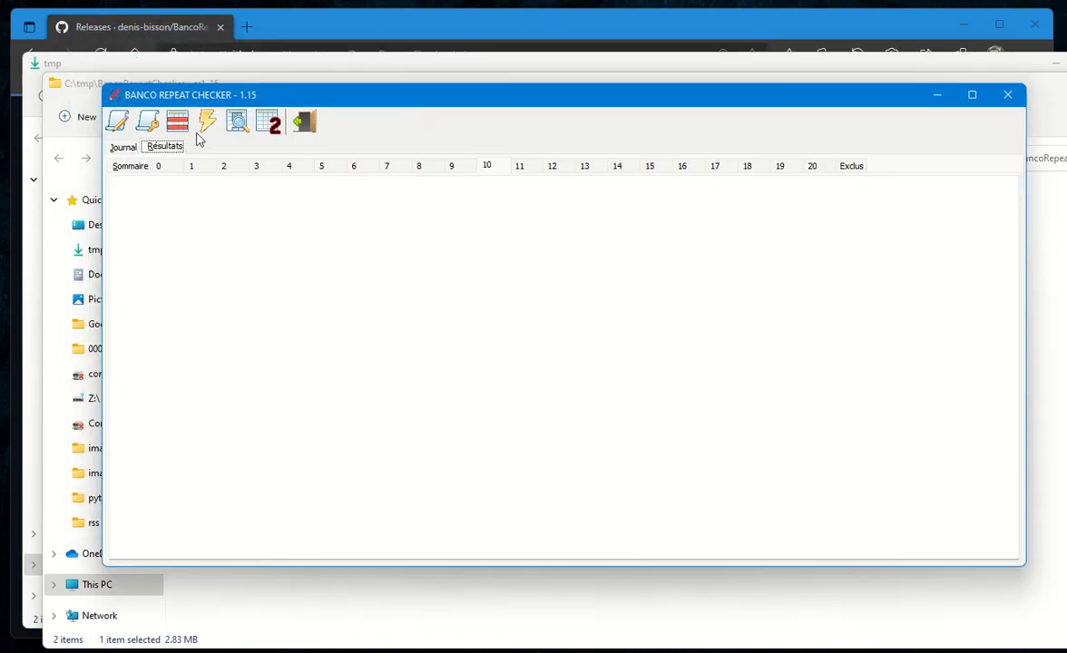
Step: Validate the draw numbers file and check the number of draws and the day span in the journal
{"action": "left_click", "coordinate": [148, 123]}
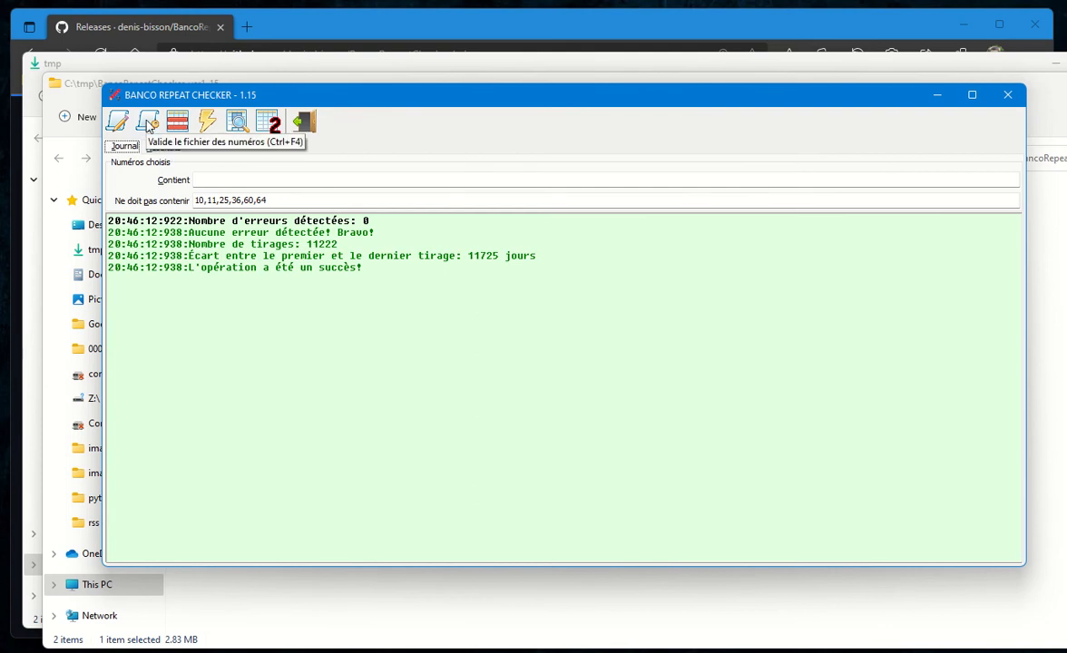
{"action": "left_click_drag", "start_coordinate": [307, 244], "coordinate": [341, 243]}
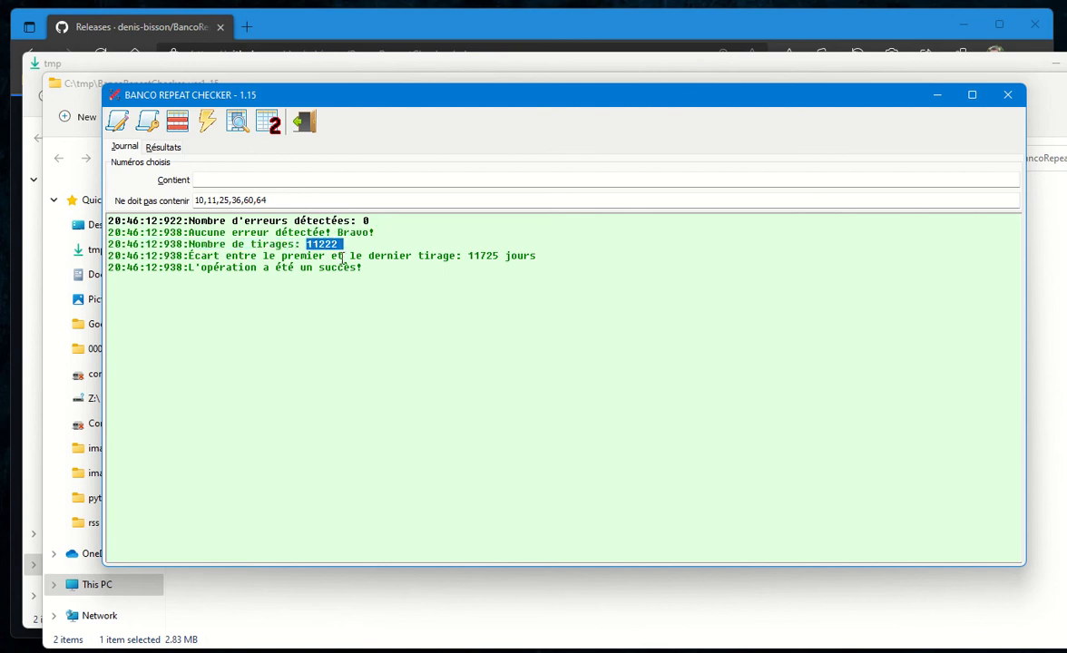
{"action": "left_click_drag", "start_coordinate": [467, 256], "coordinate": [502, 258]}
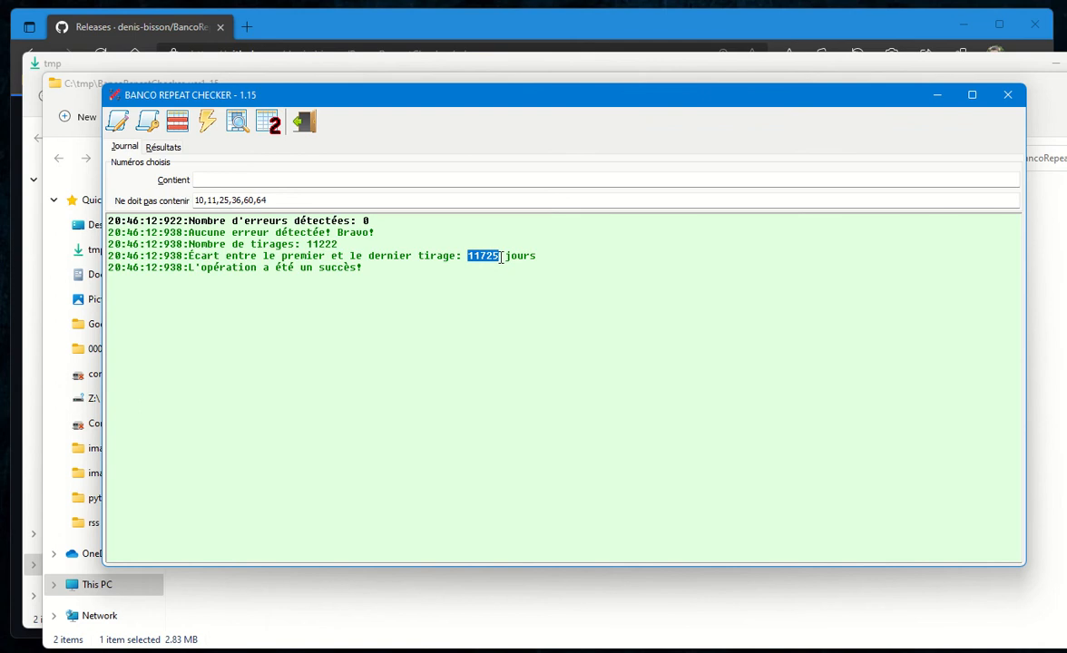
Step: Search for common number groups with a minimum of 10 common numbers and 15 days between two draws
{"action": "left_click", "coordinate": [269, 130]}
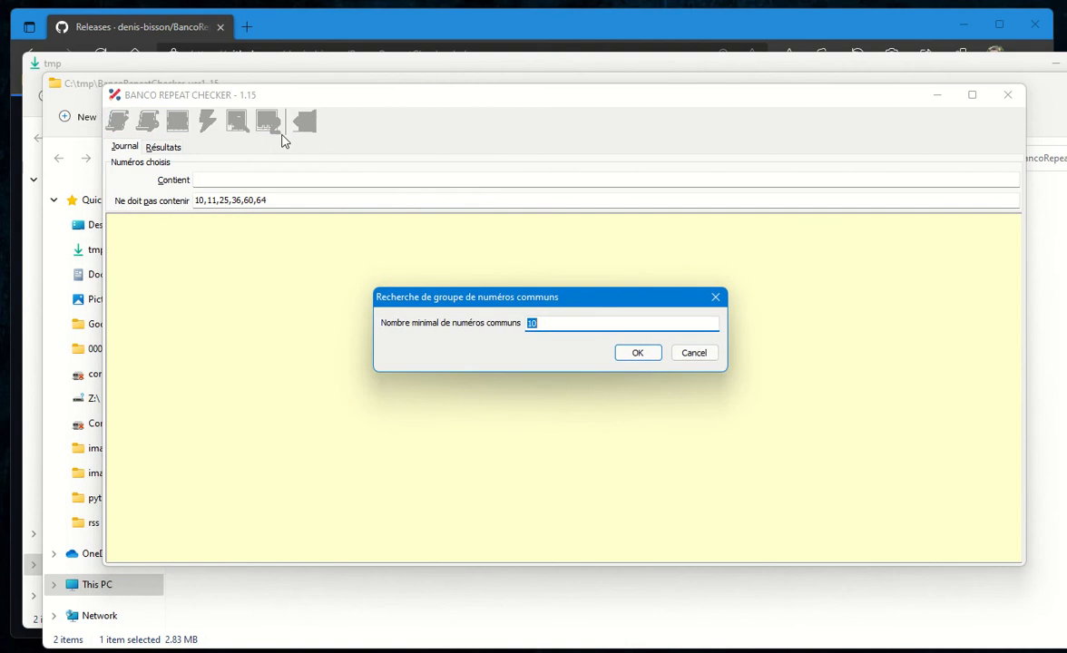
{"action": "left_click_drag", "start_coordinate": [448, 299], "coordinate": [375, 285]}
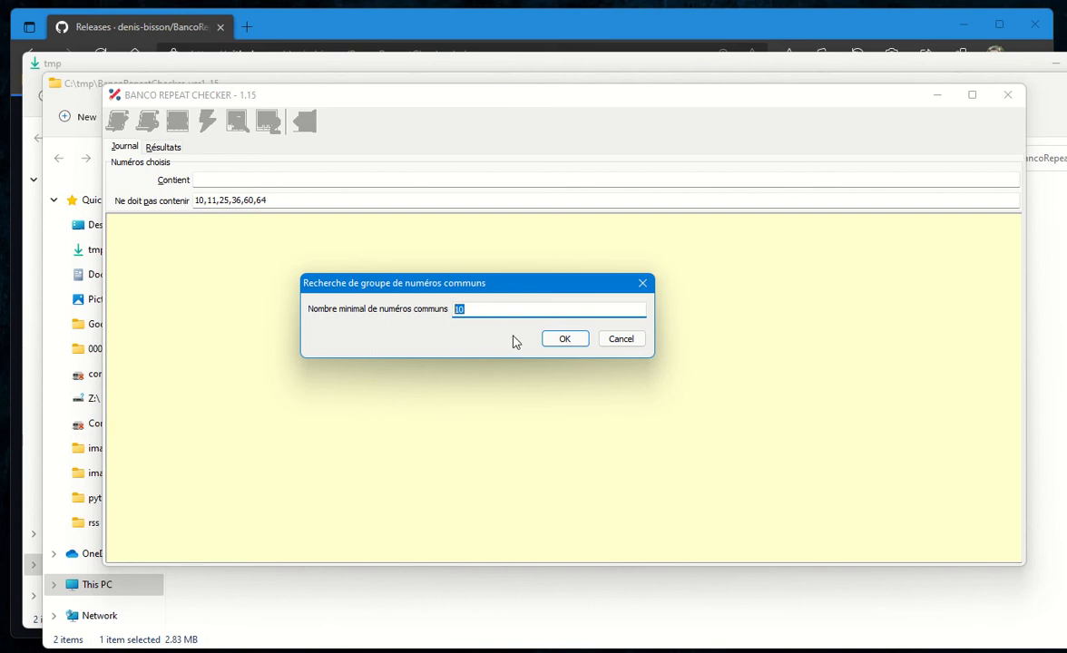
{"action": "left_click", "coordinate": [468, 309]}
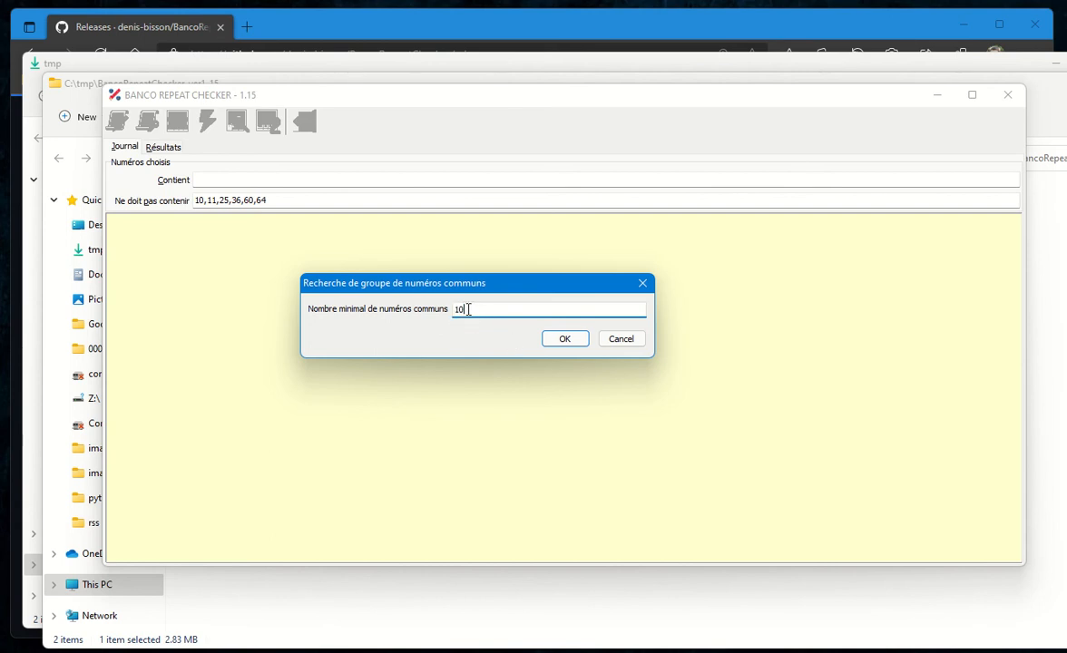
{"action": "left_click", "coordinate": [548, 339]}
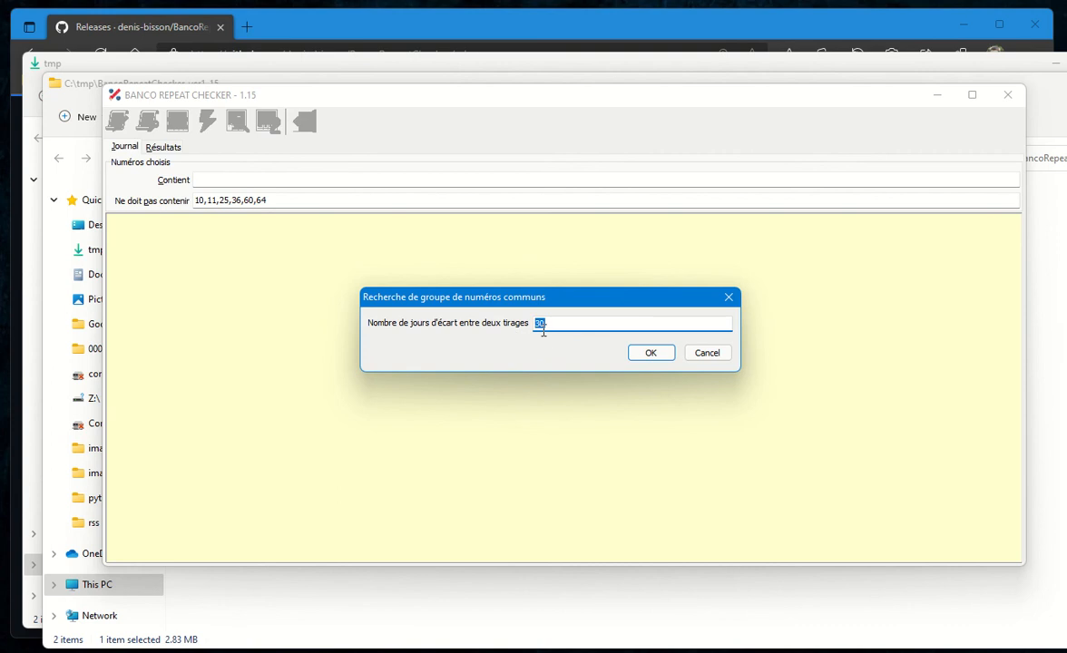
{"action": "type", "text": "15"}
{"action": "left_click", "coordinate": [650, 353]}
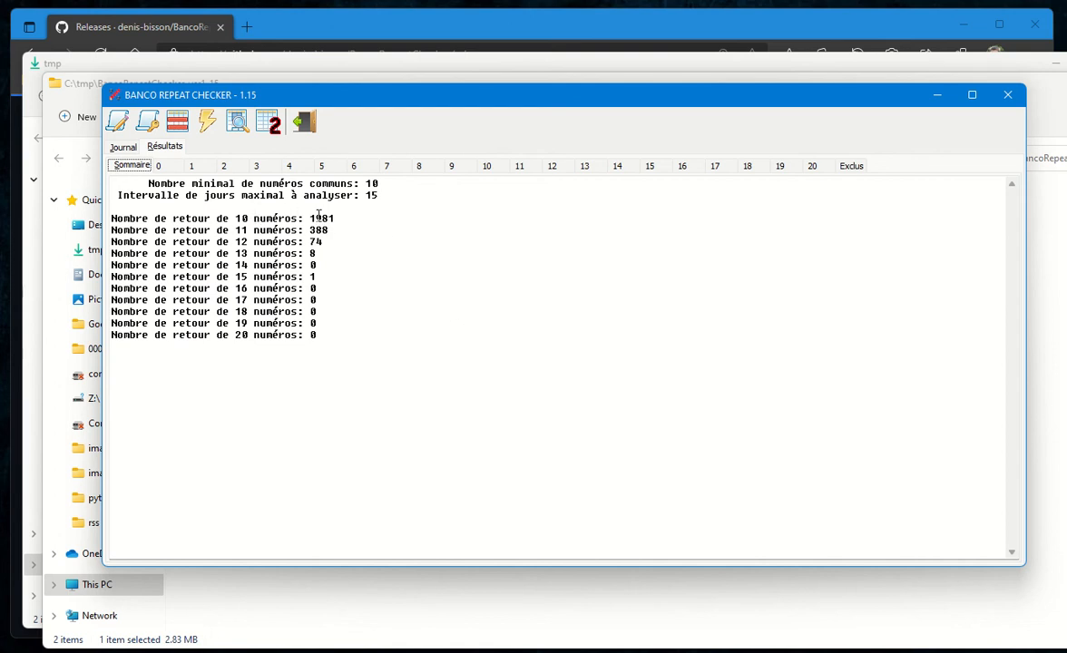
Step: Examine the return counts in the 15-day search summary and the detailed result for 15 common numbers
{"action": "left_click_drag", "start_coordinate": [337, 219], "coordinate": [310, 219]}
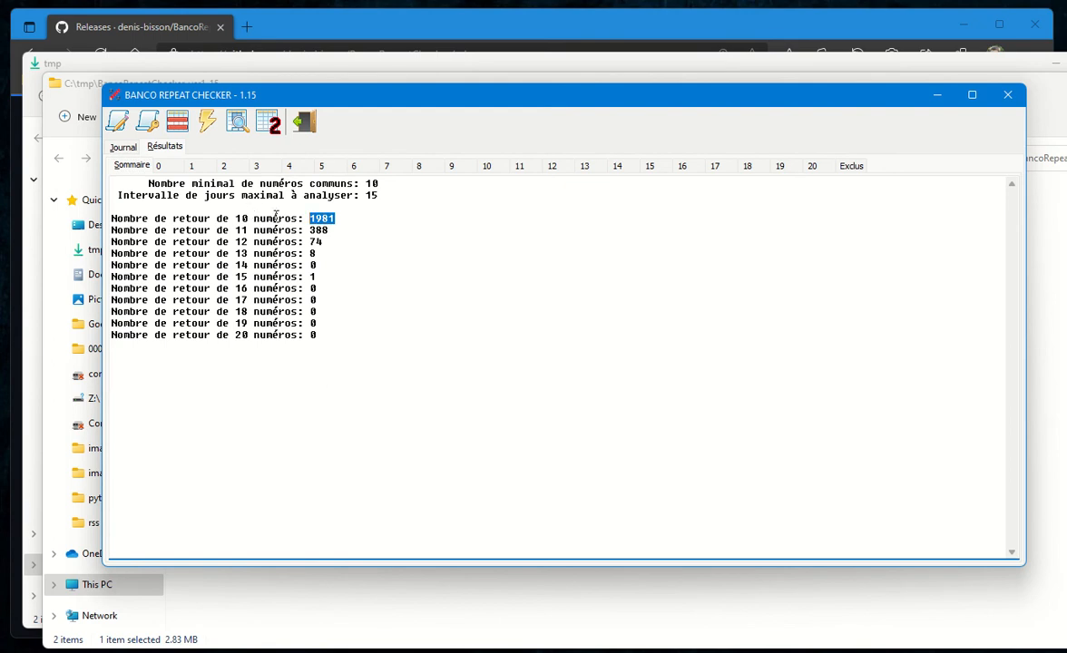
{"action": "left_click_drag", "start_coordinate": [364, 196], "coordinate": [381, 196]}
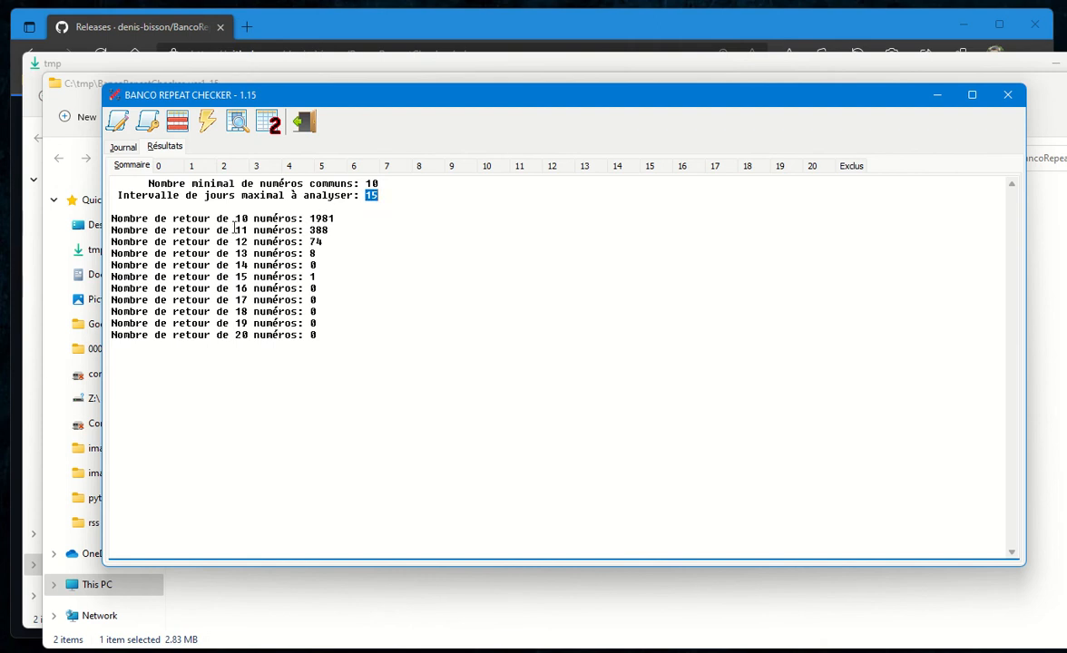
{"action": "left_click_drag", "start_coordinate": [237, 231], "coordinate": [248, 231]}
{"action": "left_click_drag", "start_coordinate": [234, 277], "coordinate": [254, 277]}
{"action": "double_click", "coordinate": [312, 277]}
{"action": "left_click", "coordinate": [648, 169]}
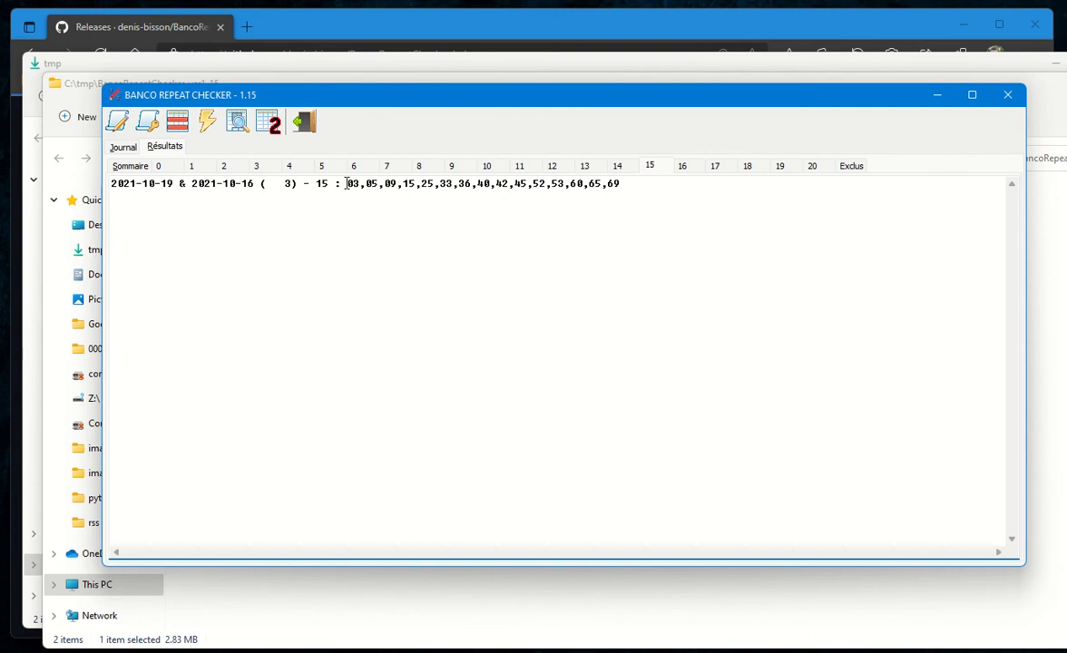
{"action": "left_click_drag", "start_coordinate": [347, 184], "coordinate": [620, 185]}
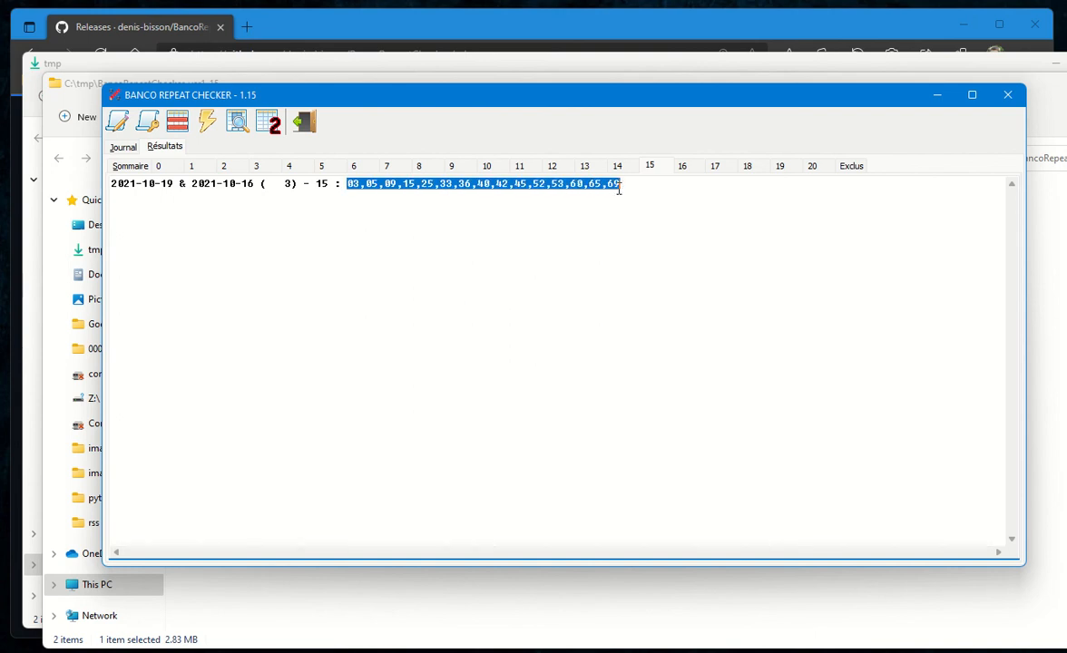
Step: Cancel the new group search and revalidate the numbers file to check the day span between first and last draws
{"action": "left_click", "coordinate": [276, 129]}
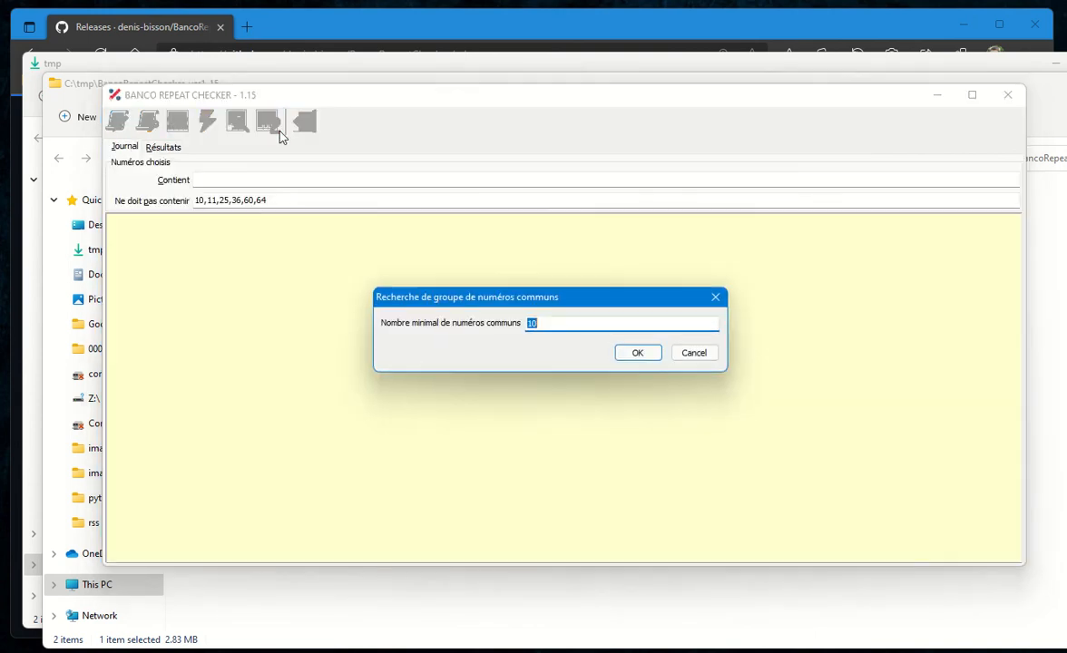
{"action": "left_click", "coordinate": [685, 354]}
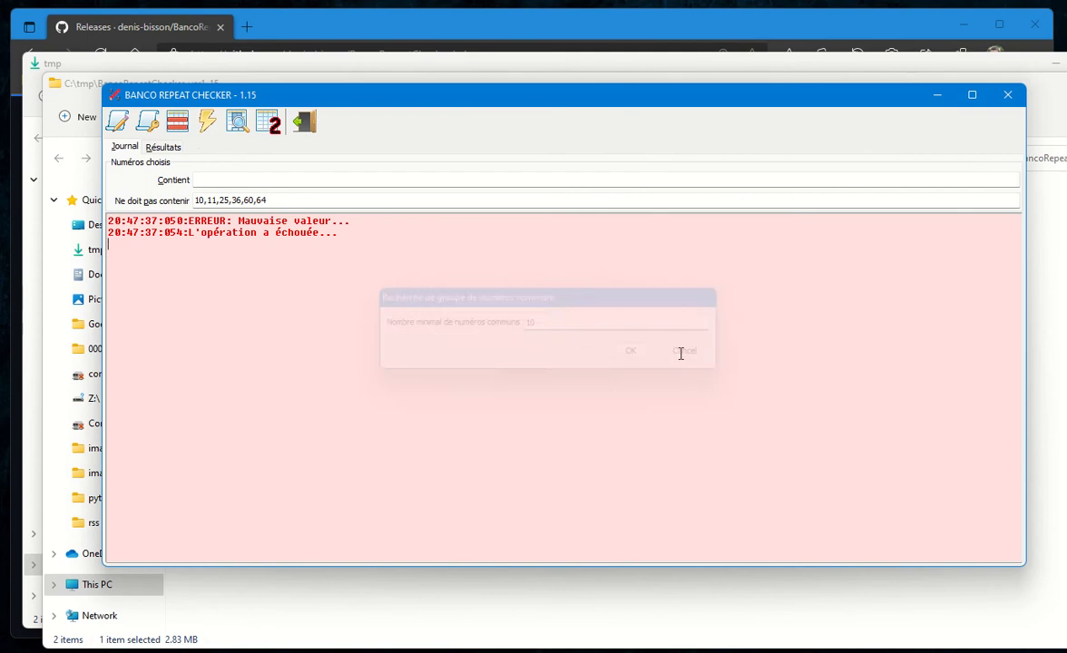
{"action": "left_click", "coordinate": [148, 122]}
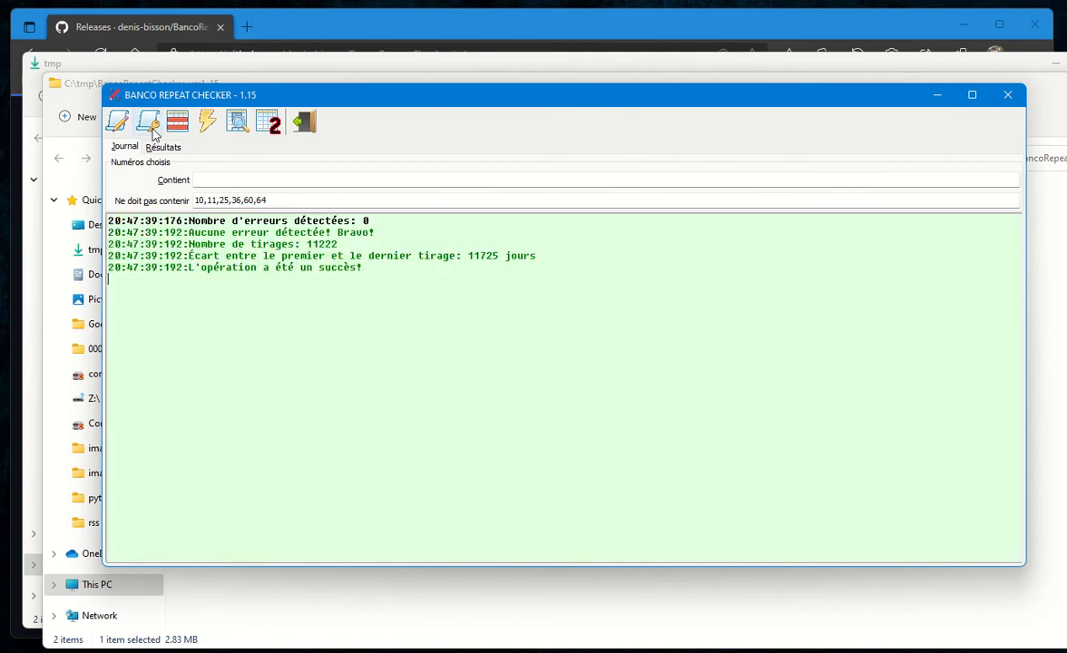
{"action": "double_click", "coordinate": [480, 256]}
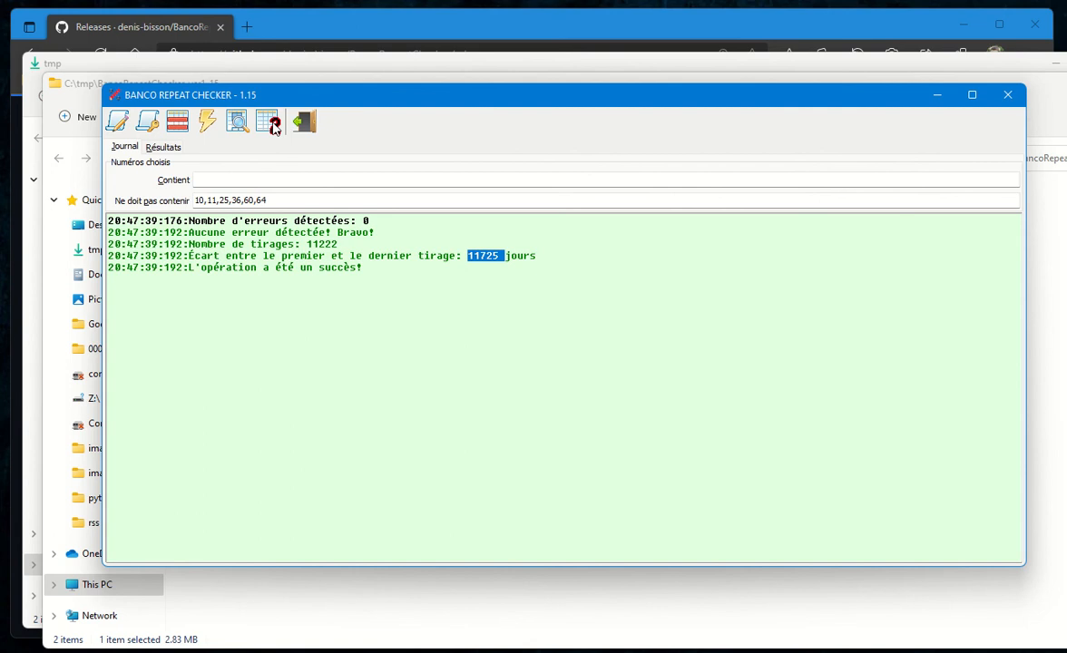
Step: Search for common number groups with a minimum of 14 common numbers and 12000 days between two draws
{"action": "left_click", "coordinate": [241, 116]}
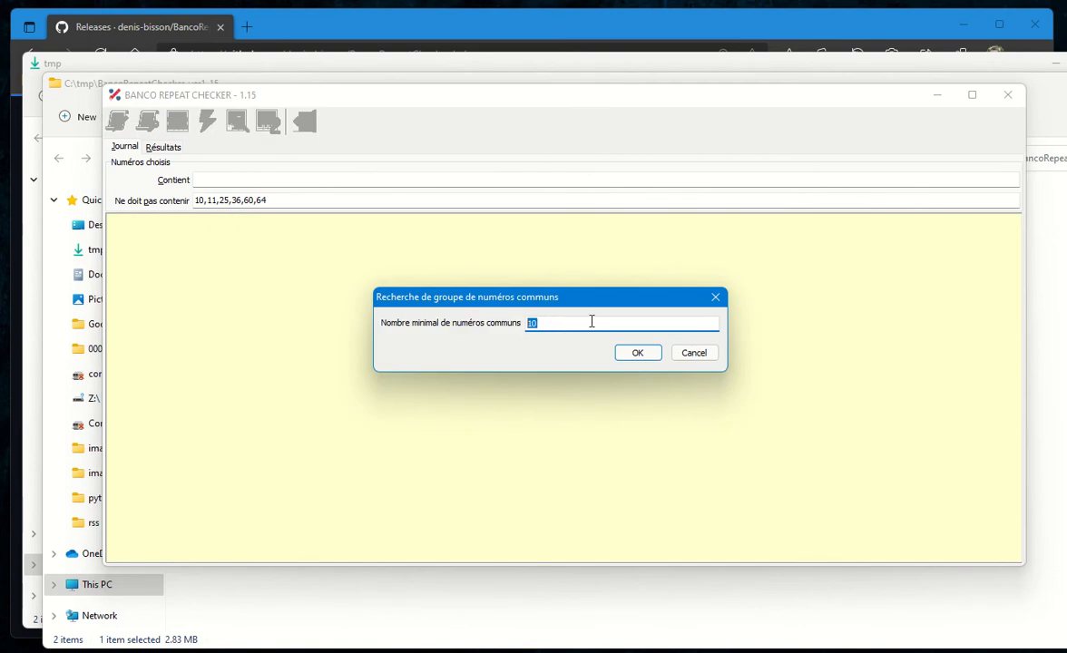
{"action": "type", "text": "1"}
{"action": "left_click", "coordinate": [635, 352]}
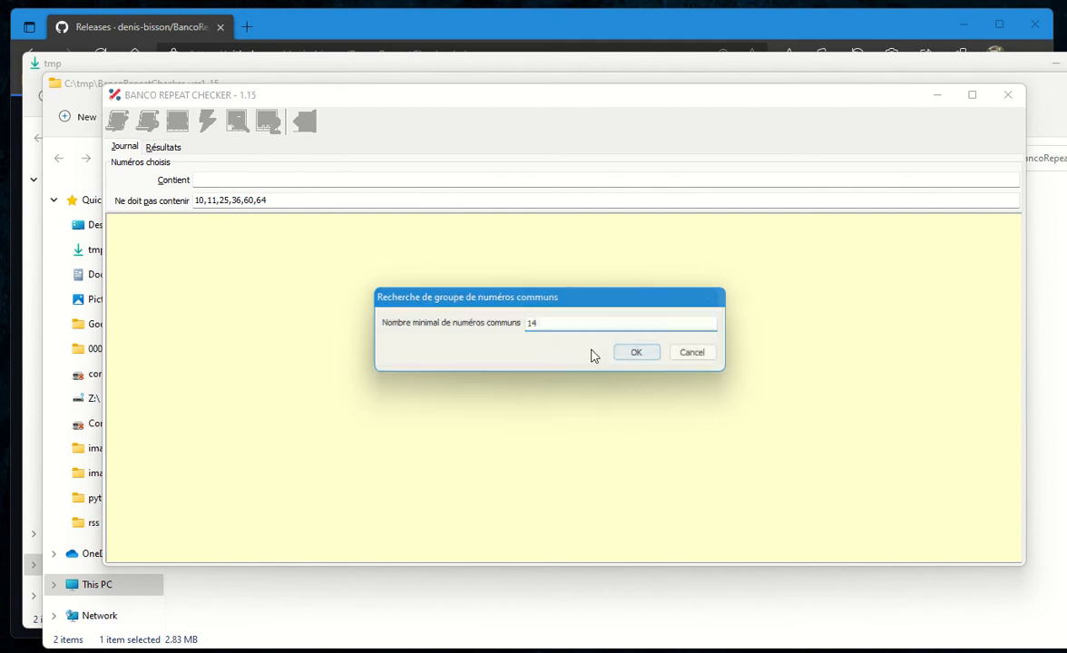
{"action": "type", "text": "12000"}
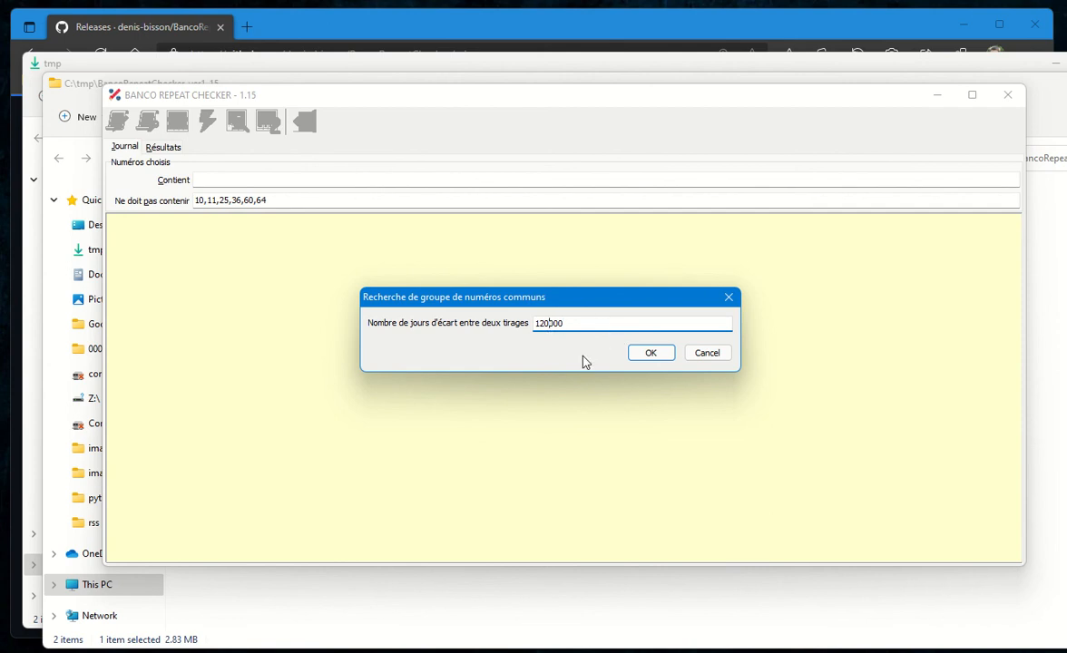
{"action": "left_click", "coordinate": [665, 355]}
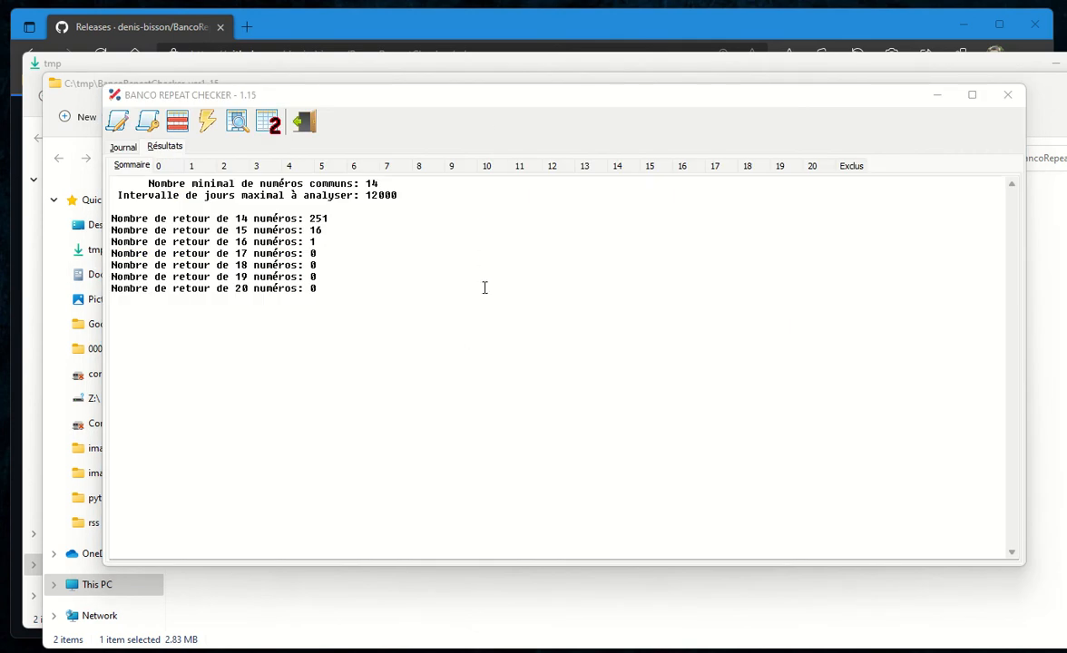
Step: Examine the 12000-day search summary for the return counts of 14 and 15 common numbers
{"action": "left_click_drag", "start_coordinate": [310, 218], "coordinate": [328, 219]}
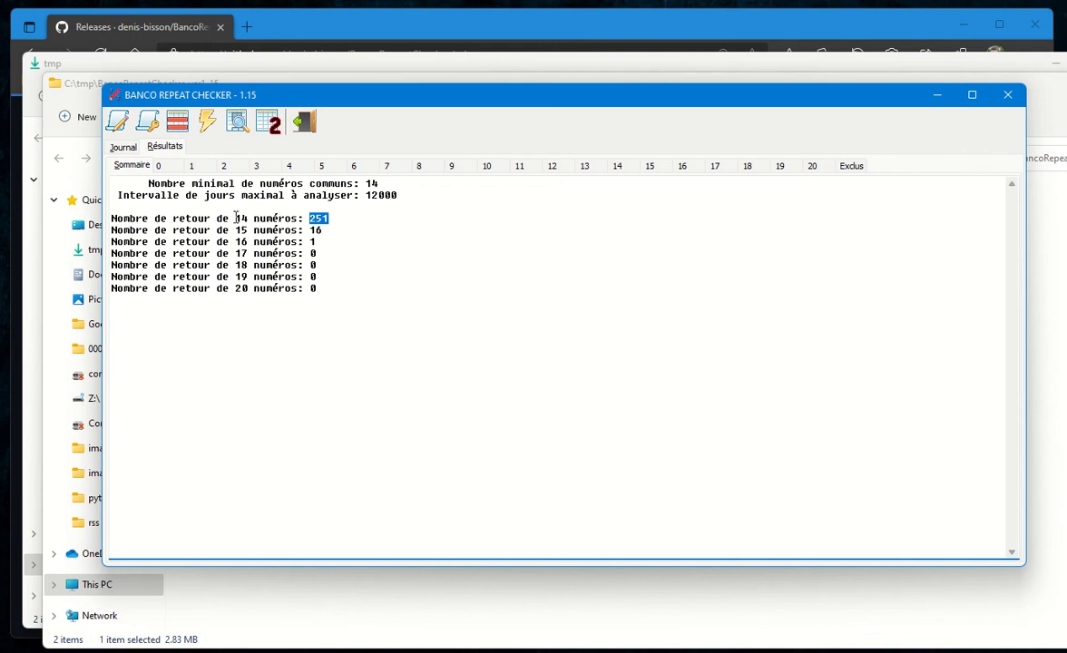
{"action": "left_click_drag", "start_coordinate": [235, 219], "coordinate": [249, 219]}
{"action": "left_click_drag", "start_coordinate": [366, 196], "coordinate": [401, 198]}
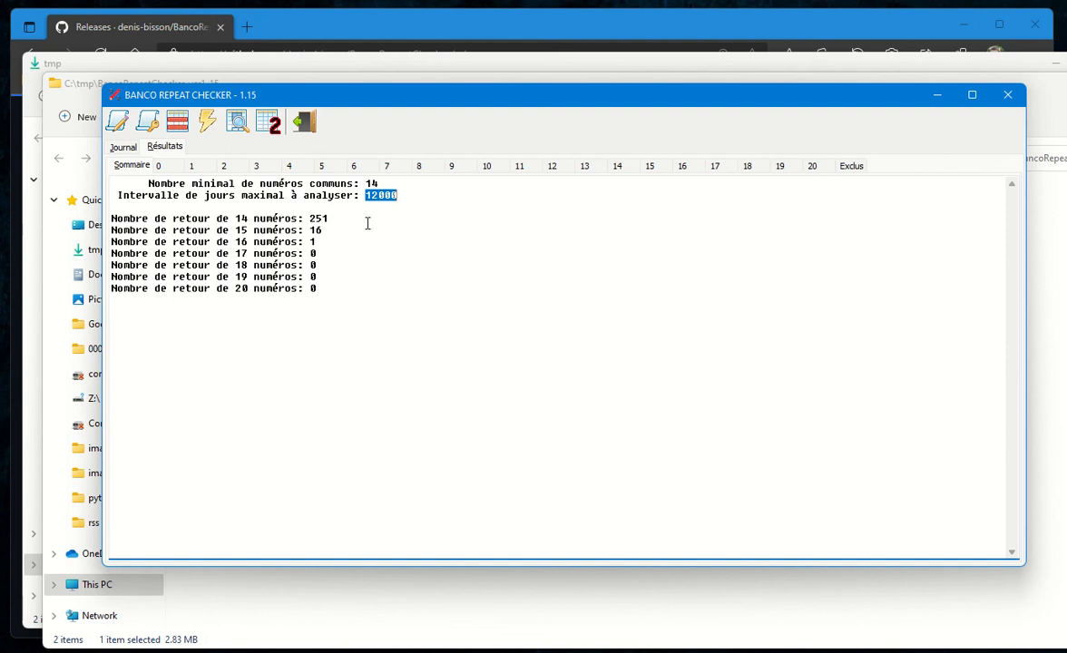
{"action": "left_click_drag", "start_coordinate": [312, 232], "coordinate": [322, 231]}
Step: Review the list of draw pairs sharing 15 numbers, checking the most recent pair's dates, day gap and common numbers
{"action": "left_click", "coordinate": [650, 168]}
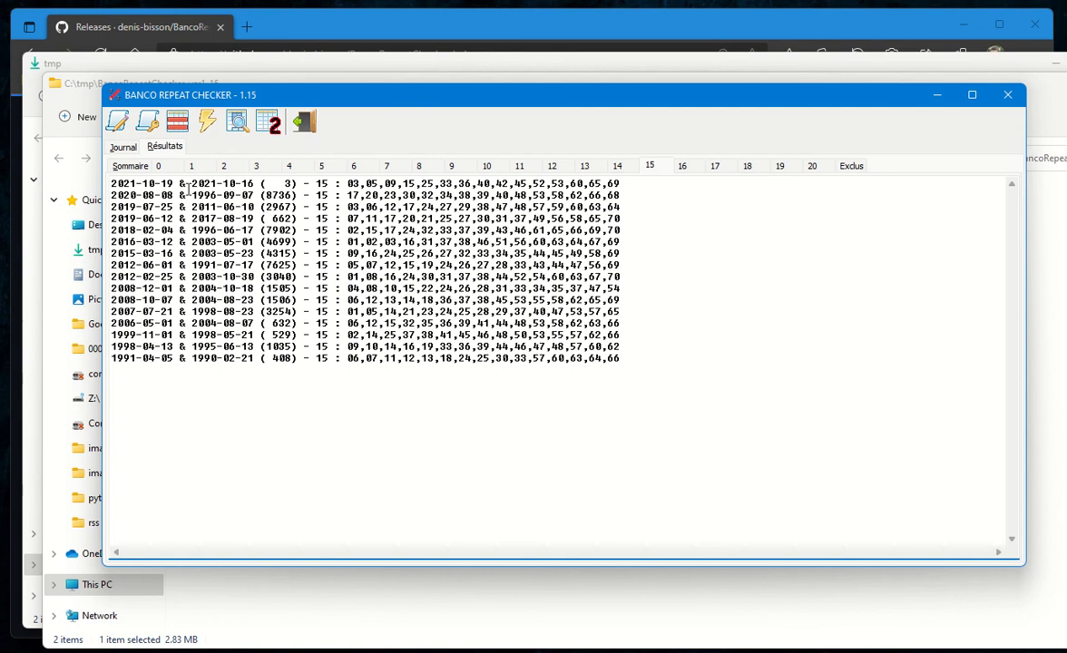
{"action": "left_click", "coordinate": [157, 186]}
{"action": "left_click_drag", "start_coordinate": [266, 184], "coordinate": [322, 184]}
{"action": "left_click_drag", "start_coordinate": [439, 189], "coordinate": [618, 184]}
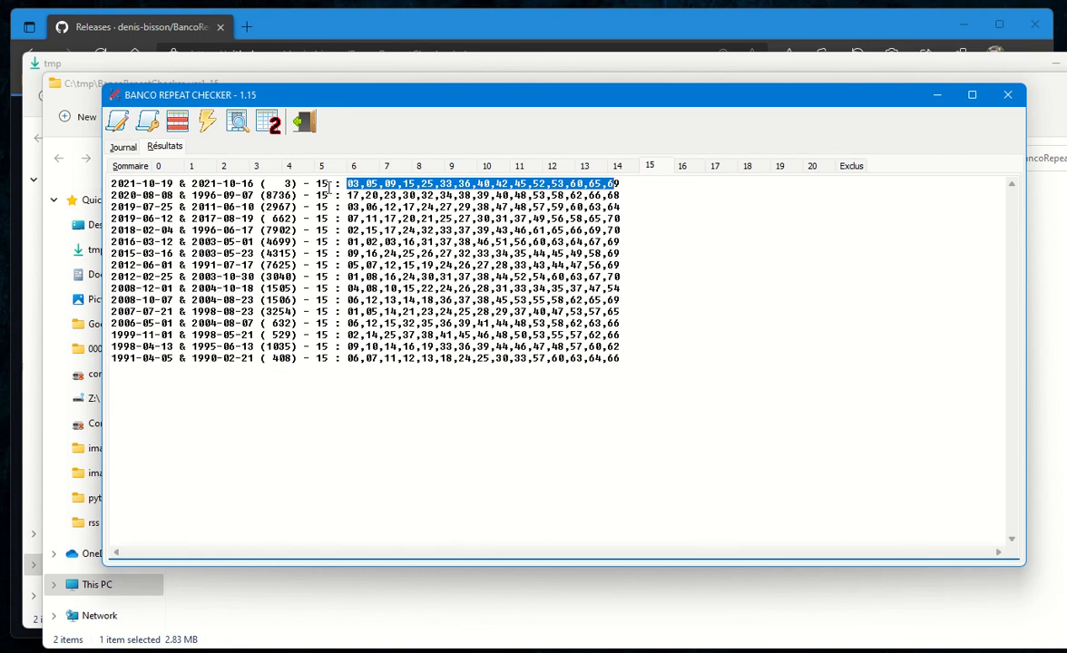
Step: Check the search summary for the return counts of 15 and 16 common numbers
{"action": "left_click", "coordinate": [124, 147]}
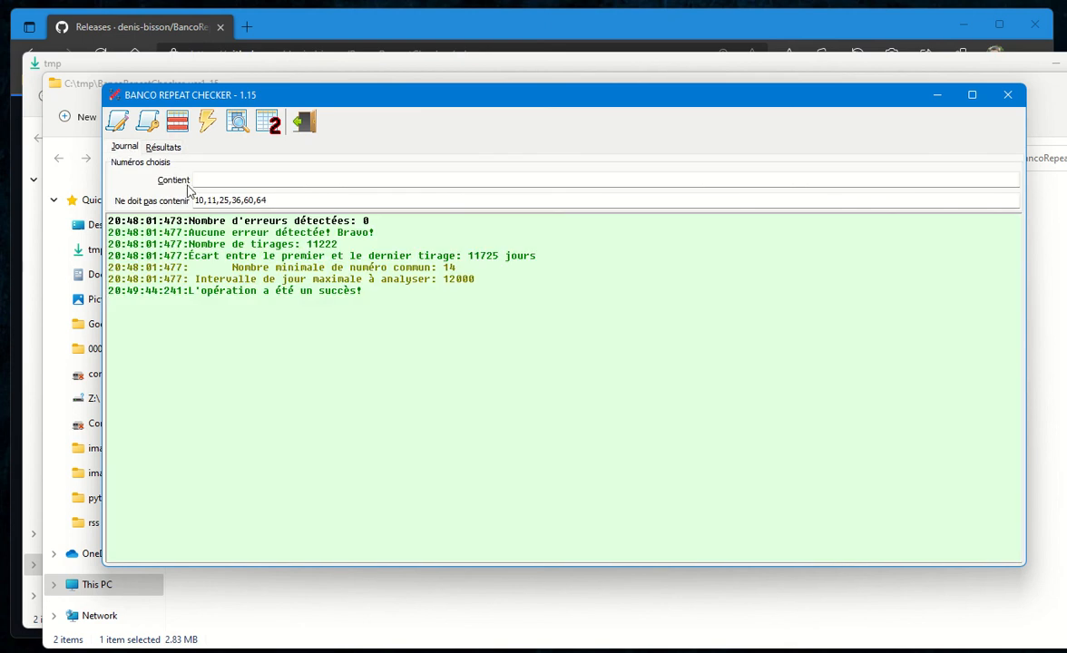
{"action": "left_click", "coordinate": [163, 147]}
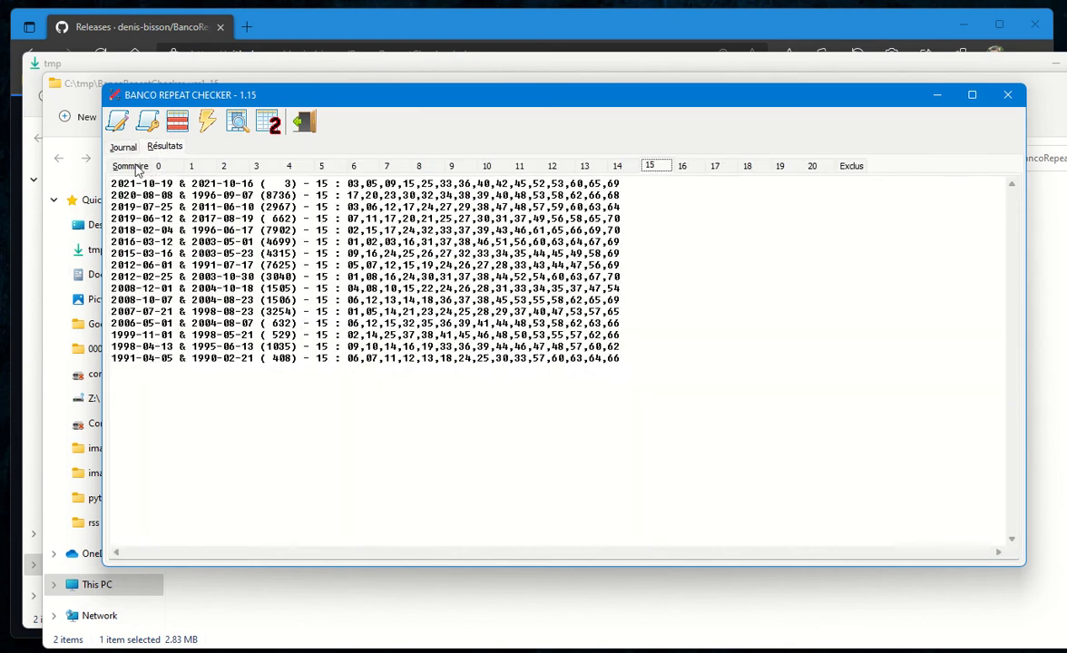
{"action": "left_click", "coordinate": [130, 165]}
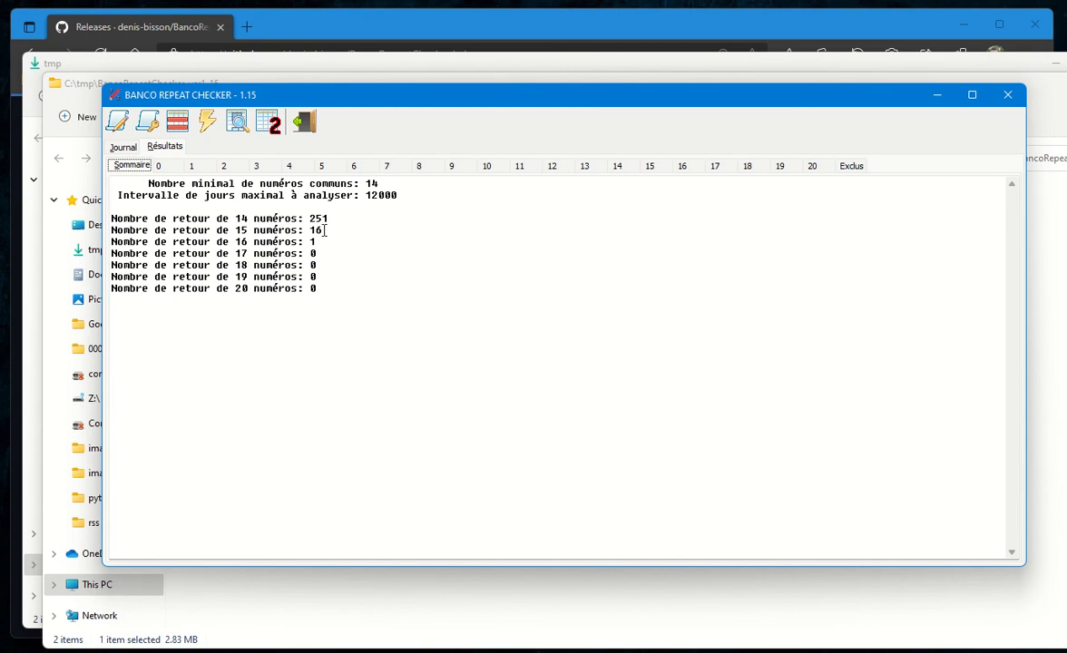
{"action": "left_click_drag", "start_coordinate": [323, 230], "coordinate": [253, 230]}
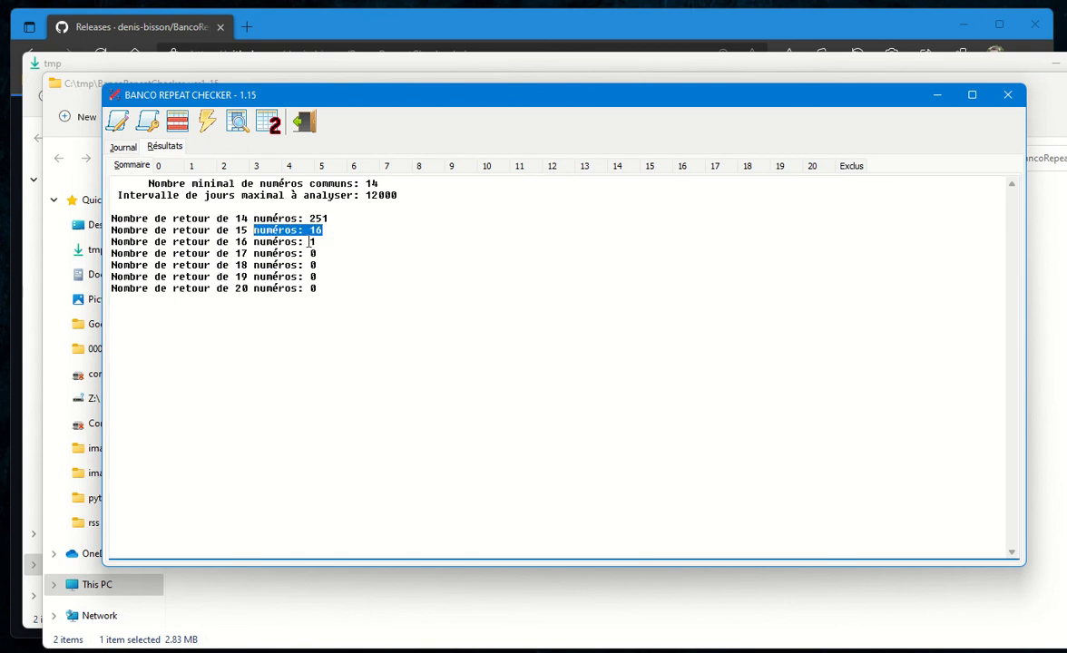
{"action": "left_click_drag", "start_coordinate": [315, 242], "coordinate": [235, 242]}
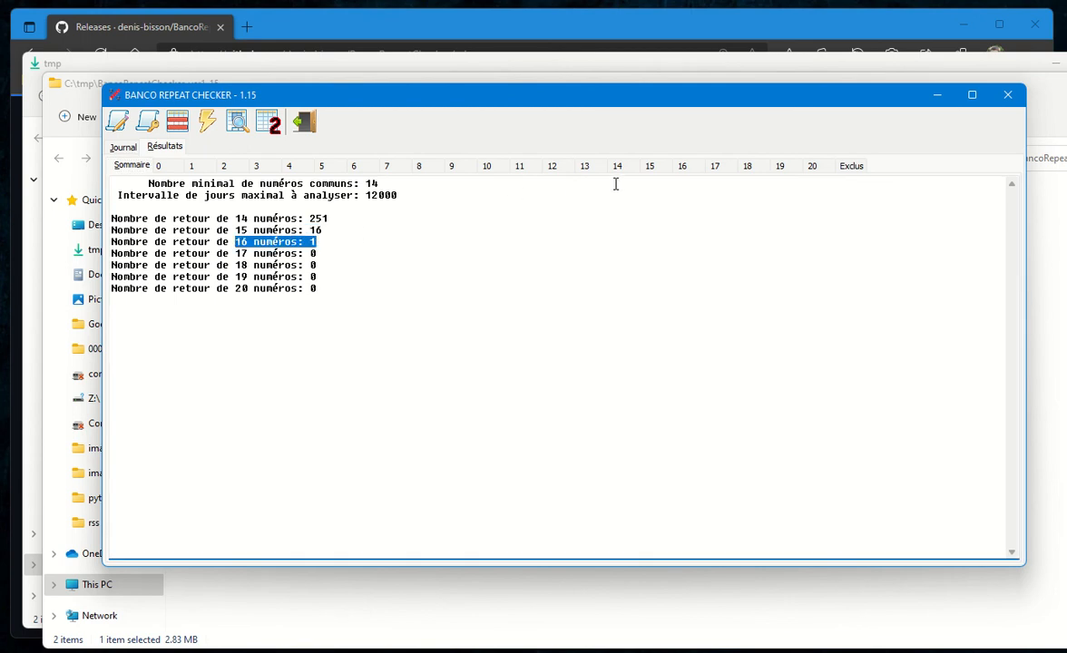
Step: Examine the common numbers of the draw pair sharing 16, and compare with the day gap of the most recent pair sharing 15
{"action": "left_click", "coordinate": [682, 167]}
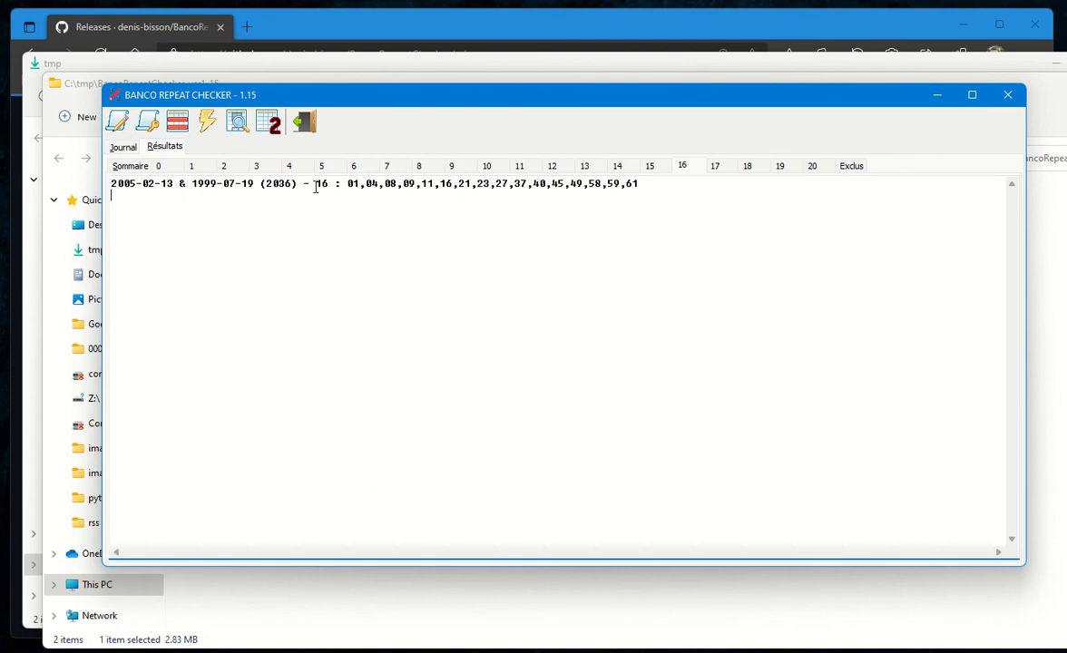
{"action": "left_click_drag", "start_coordinate": [347, 185], "coordinate": [595, 185]}
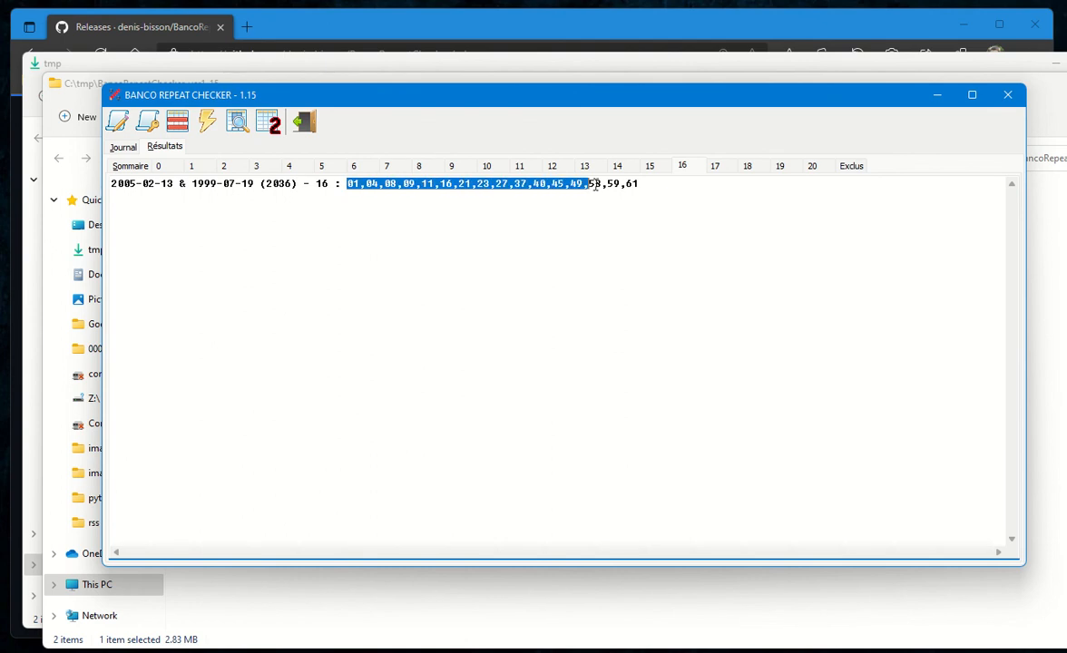
{"action": "left_click", "coordinate": [650, 171]}
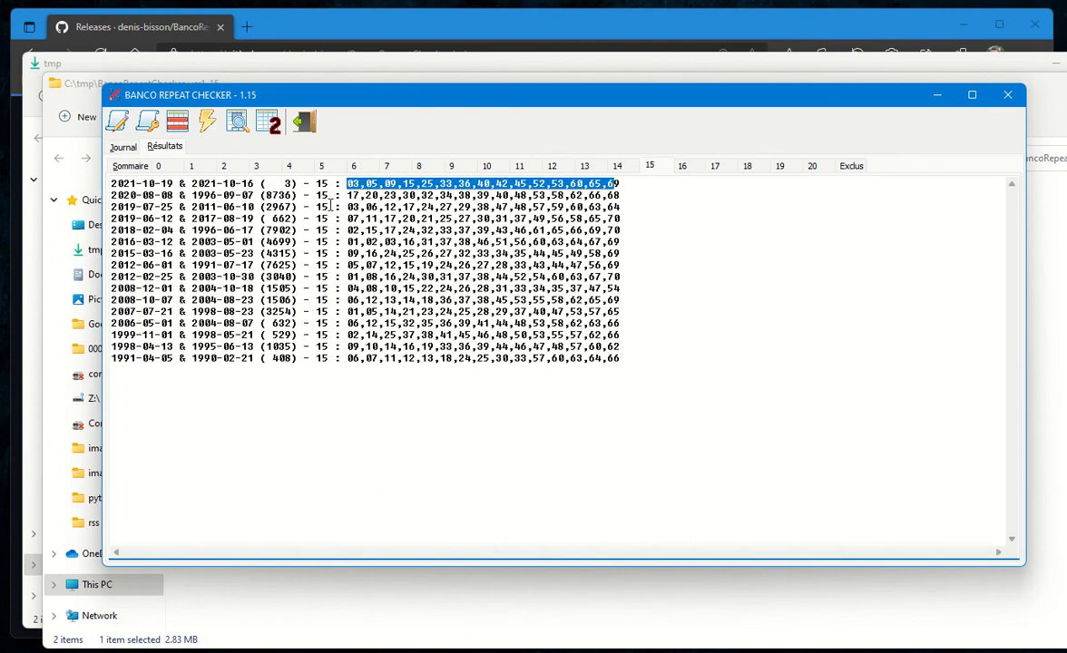
{"action": "left_click", "coordinate": [676, 169]}
{"action": "left_click", "coordinate": [644, 170]}
{"action": "left_click_drag", "start_coordinate": [285, 184], "coordinate": [293, 184]}
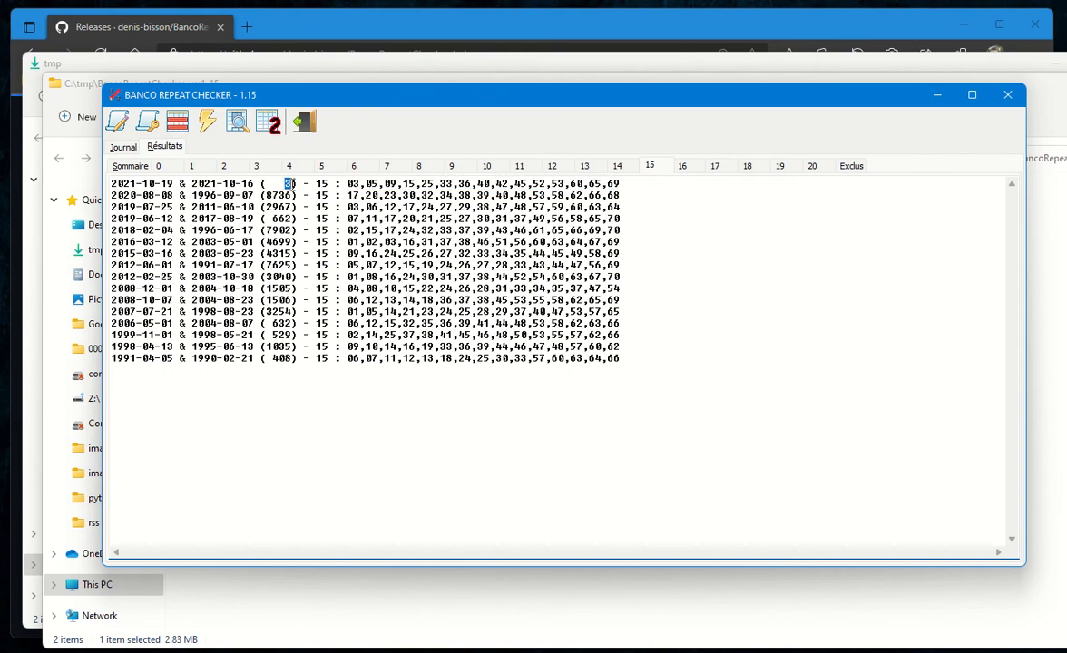